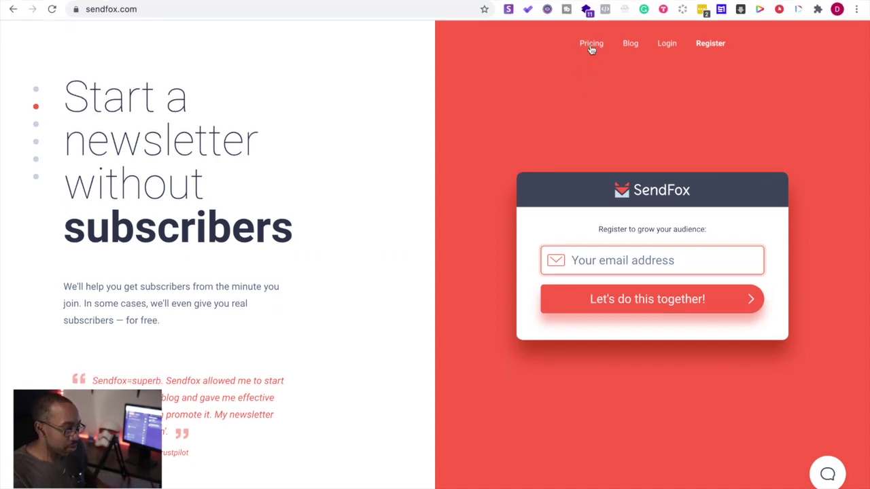
Step: Compare the Free, Lifetime and Empire plans on the Pricing page, then go to Login
{"action": "left_click", "coordinate": [591, 45]}
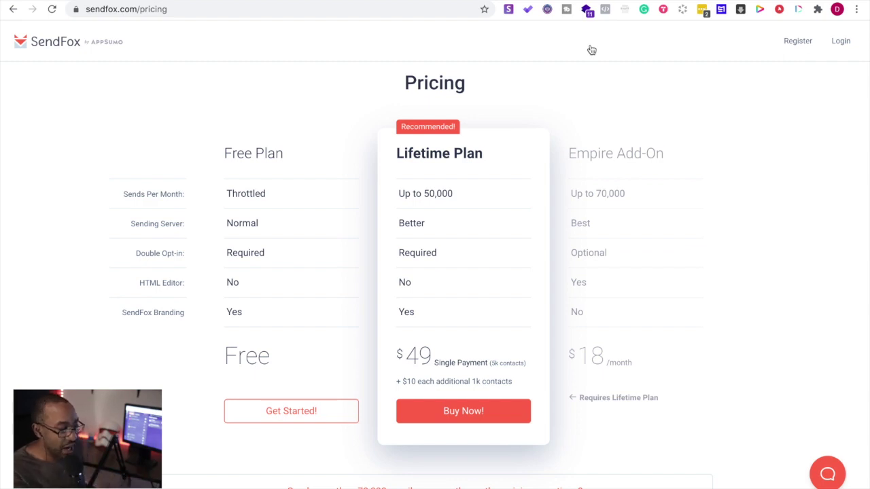
{"action": "left_click", "coordinate": [840, 41]}
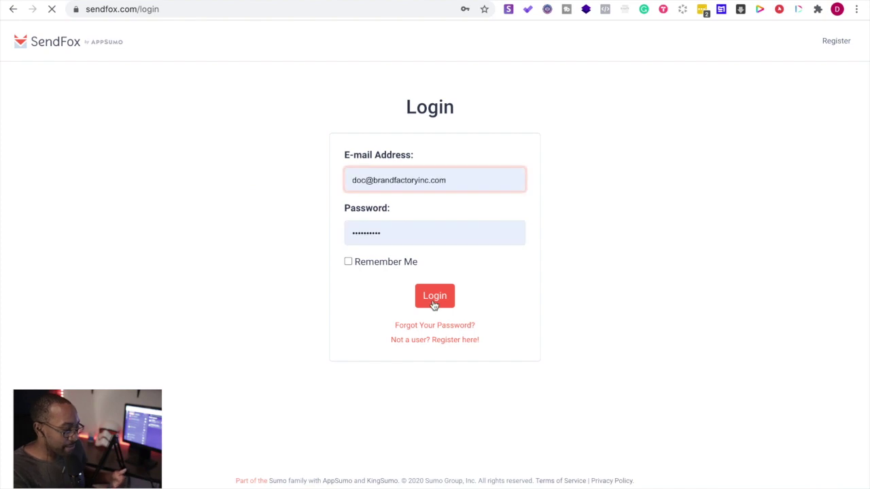
Step: Log in with the saved credentials and scroll the dashboard's 62-subscriber stats and New Signups chart
{"action": "left_click", "coordinate": [435, 300]}
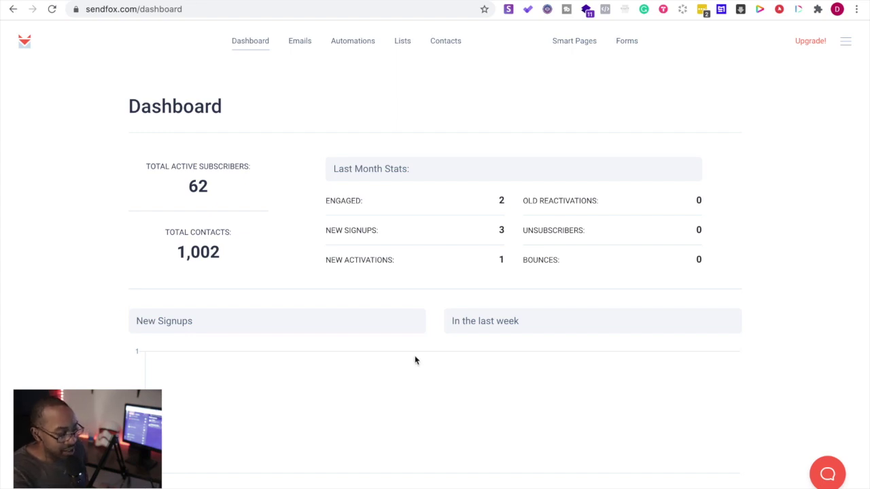
{"action": "scroll", "coordinate": [414, 359], "scroll_direction": "down", "scroll_amount": 5}
{"action": "scroll", "coordinate": [415, 360], "scroll_direction": "up", "scroll_amount": 5}
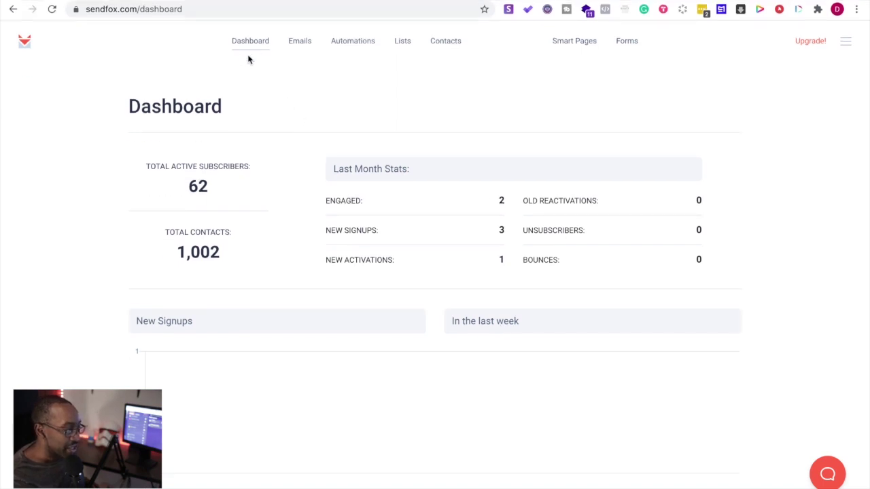
Step: Browse the emails list and look at the online marketplace email draft
{"action": "left_click", "coordinate": [297, 43]}
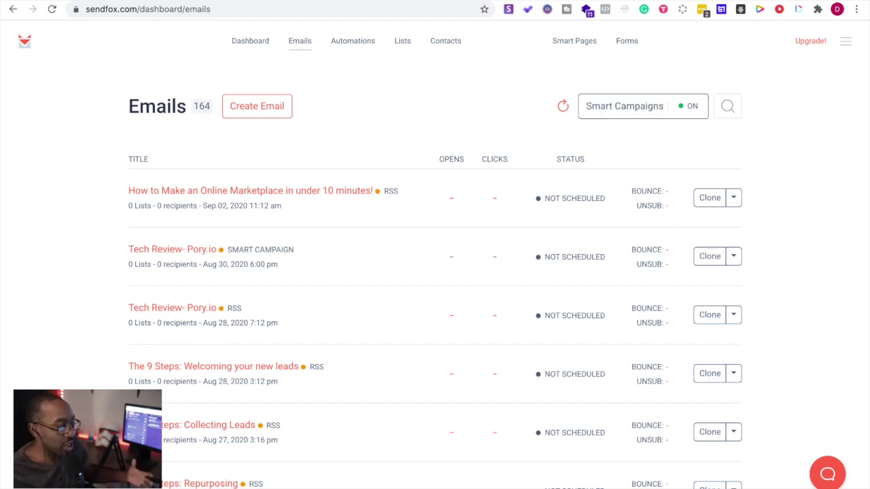
{"action": "left_click", "coordinate": [178, 197]}
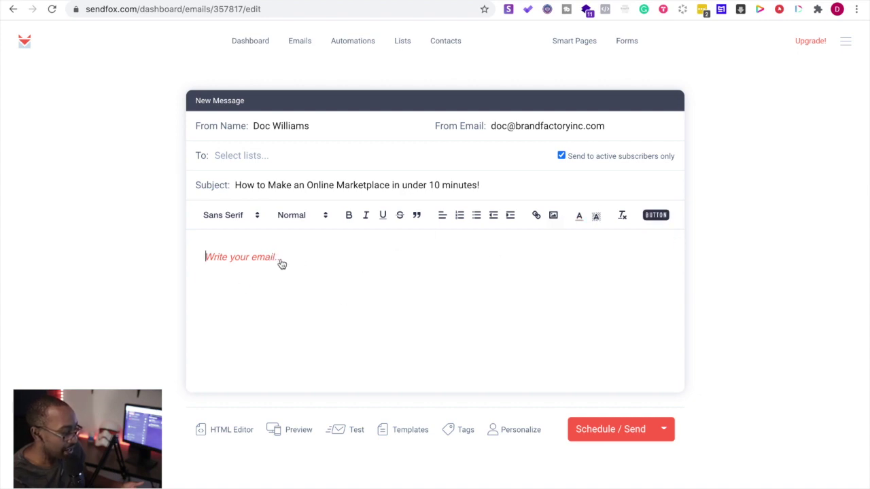
{"action": "left_click", "coordinate": [300, 42]}
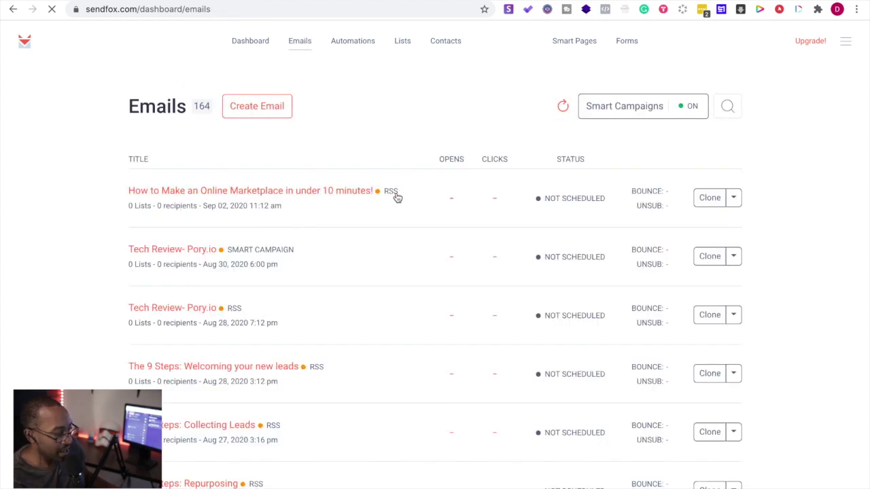
Step: Read through the Tech Review- Pory.io draft, then view the 20 automation series
{"action": "left_click", "coordinate": [199, 251]}
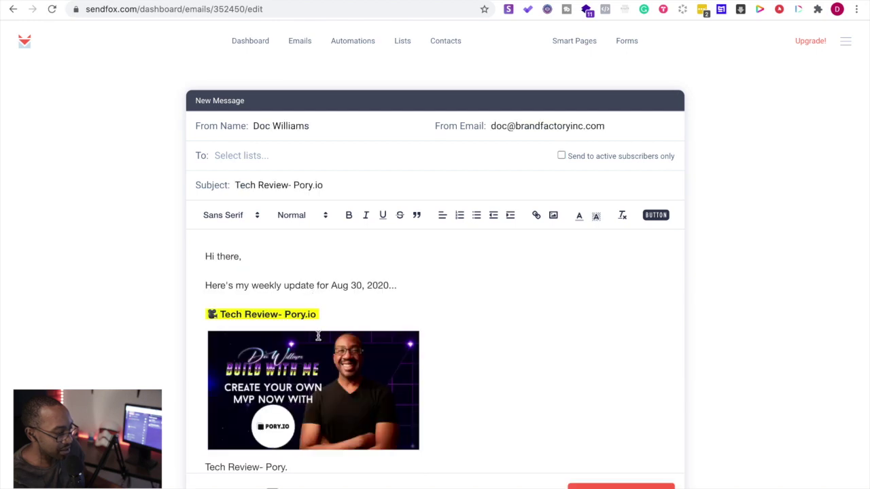
{"action": "scroll", "coordinate": [319, 340], "scroll_direction": "down", "scroll_amount": 3}
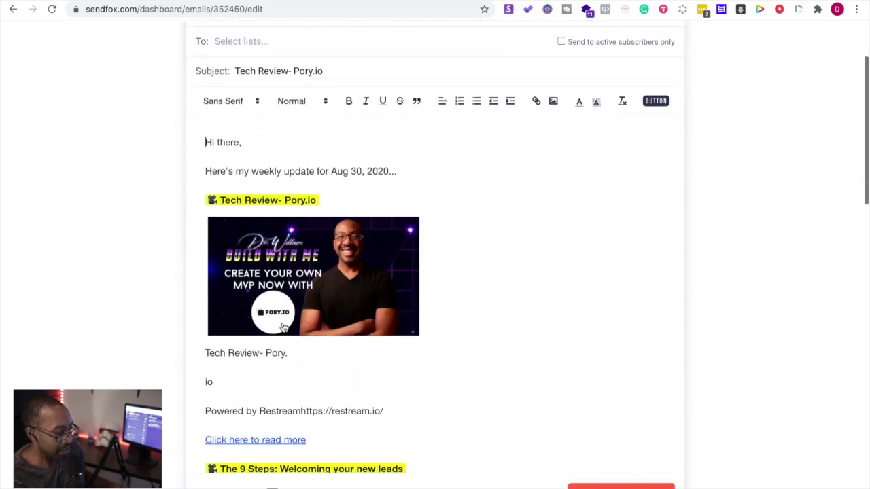
{"action": "scroll", "coordinate": [333, 280], "scroll_direction": "down", "scroll_amount": 10}
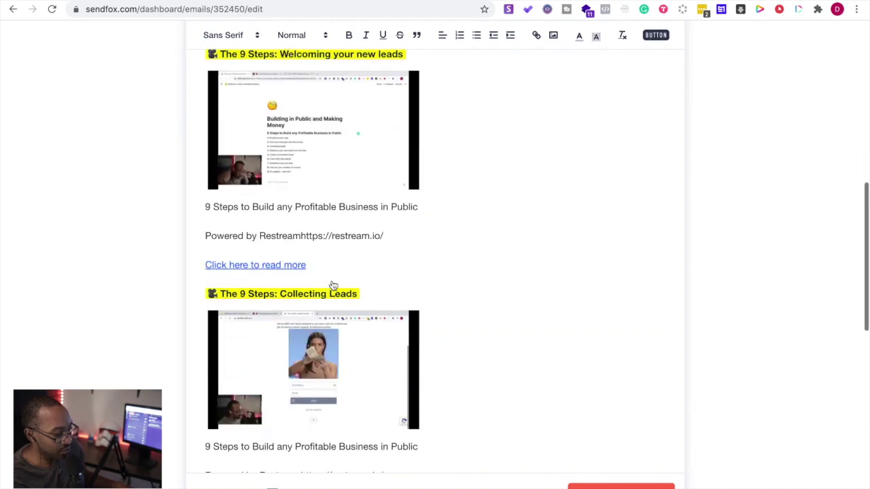
{"action": "scroll", "coordinate": [332, 280], "scroll_direction": "up", "scroll_amount": 14}
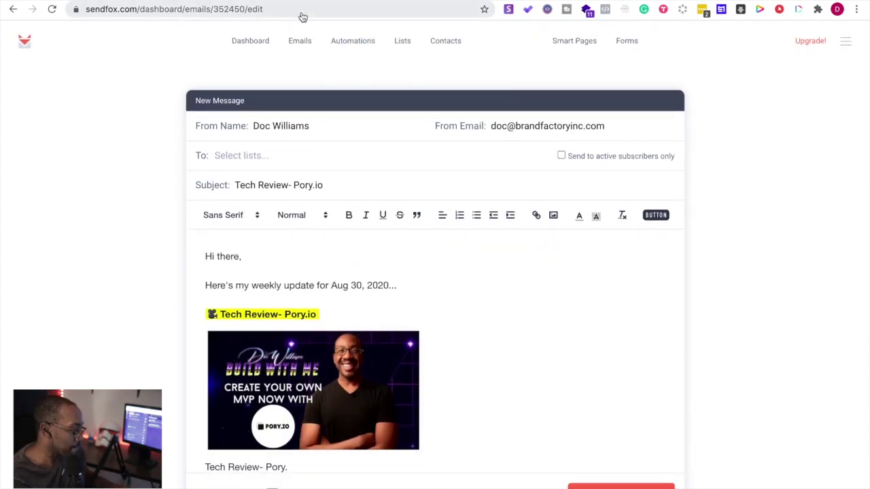
{"action": "left_click", "coordinate": [341, 44]}
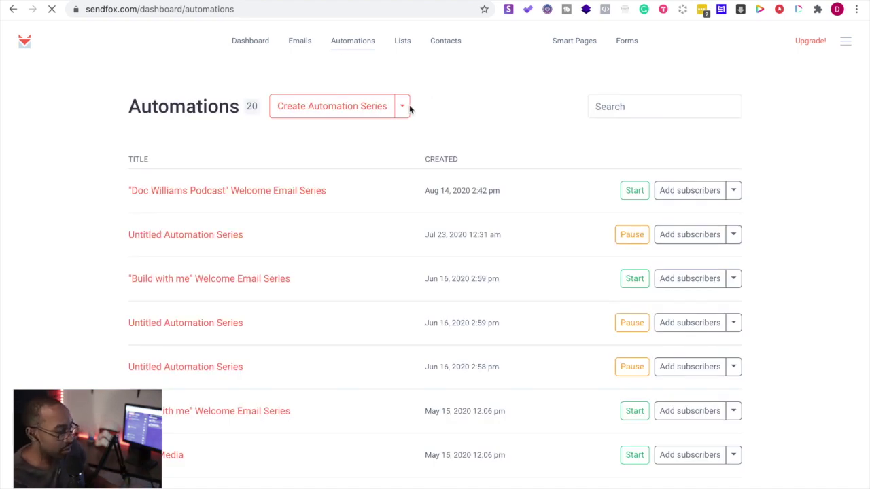
Step: Peek at the automation template options, then scroll through all 22 subscriber lists with their counts
{"action": "left_click", "coordinate": [402, 106]}
{"action": "left_click", "coordinate": [402, 106]}
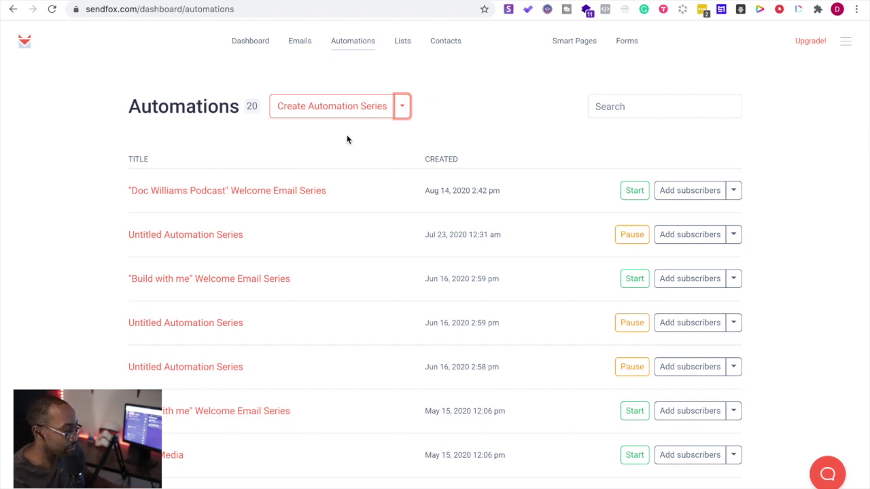
{"action": "left_click", "coordinate": [405, 42]}
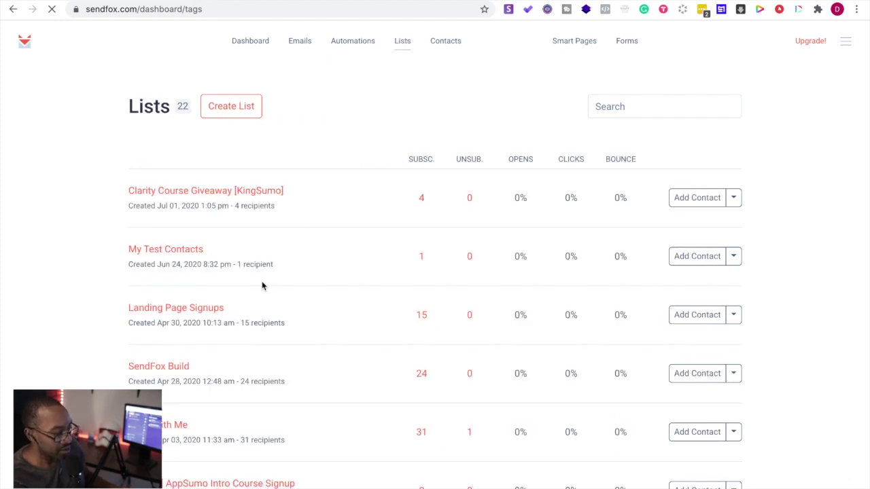
{"action": "scroll", "coordinate": [262, 286], "scroll_direction": "down", "scroll_amount": 6}
{"action": "scroll", "coordinate": [263, 286], "scroll_direction": "down", "scroll_amount": 1}
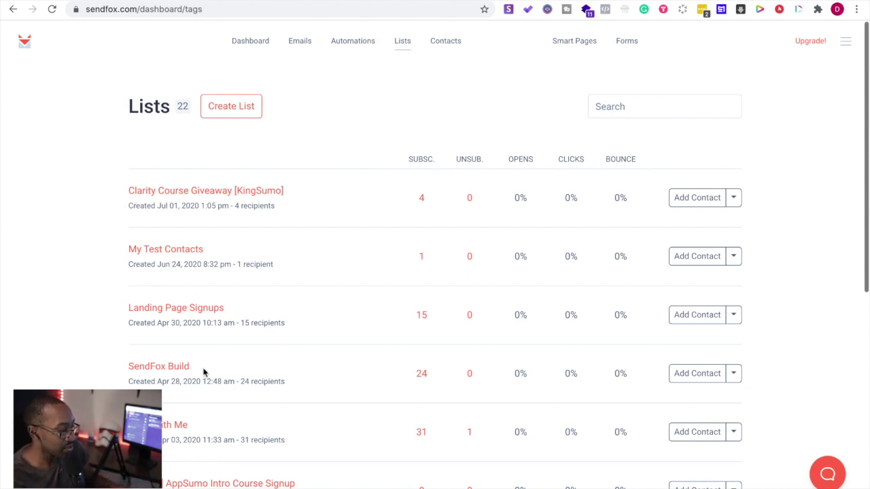
{"action": "scroll", "coordinate": [204, 373], "scroll_direction": "down", "scroll_amount": 10}
{"action": "scroll", "coordinate": [204, 371], "scroll_direction": "up", "scroll_amount": 10}
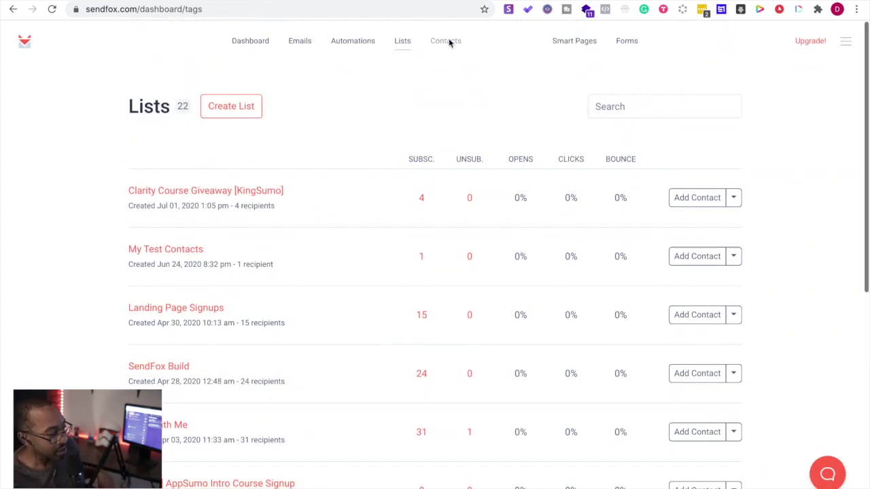
Step: Look at the 1,002 contacts and the 6 Smart Pages, then go back to the Dashboard
{"action": "left_click", "coordinate": [448, 41]}
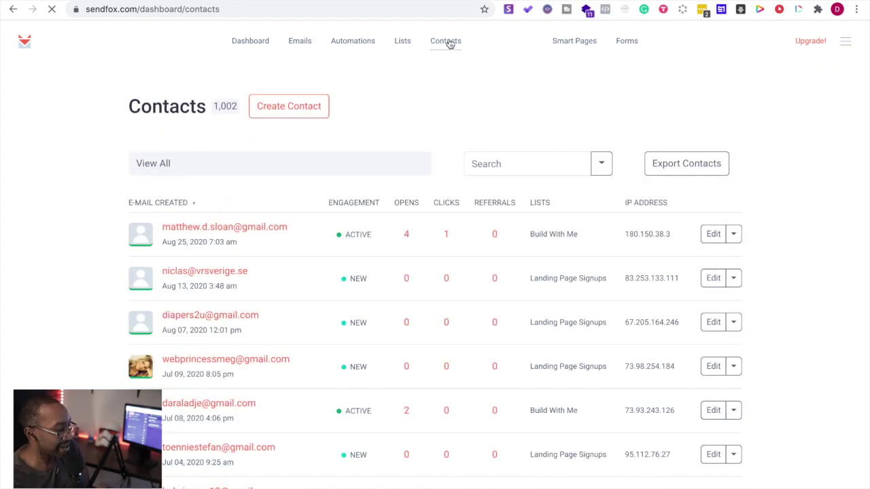
{"action": "left_click", "coordinate": [563, 47]}
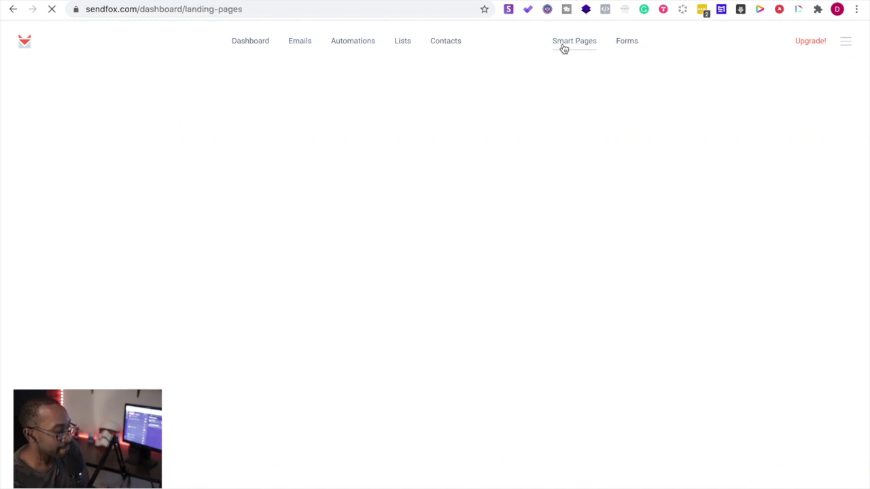
{"action": "left_click", "coordinate": [250, 45]}
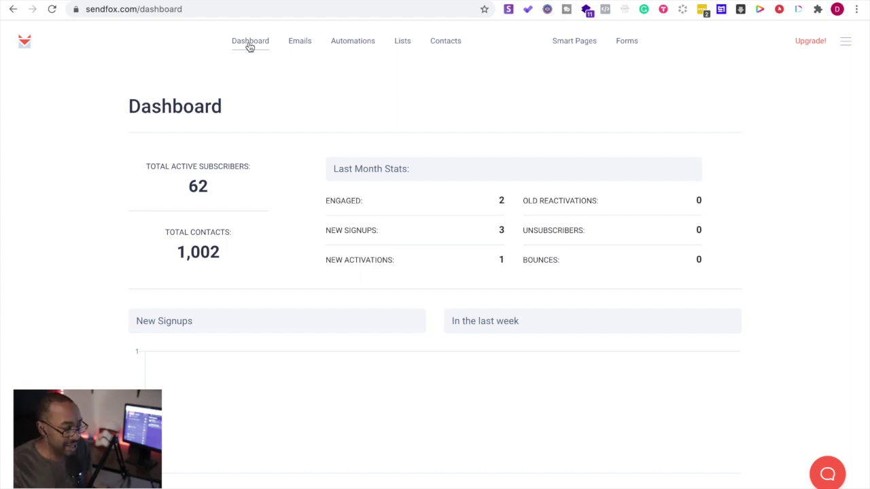
Step: Open Promote on the 'How to Create a Profitable Email Newsletter' smart page
{"action": "left_click", "coordinate": [578, 42]}
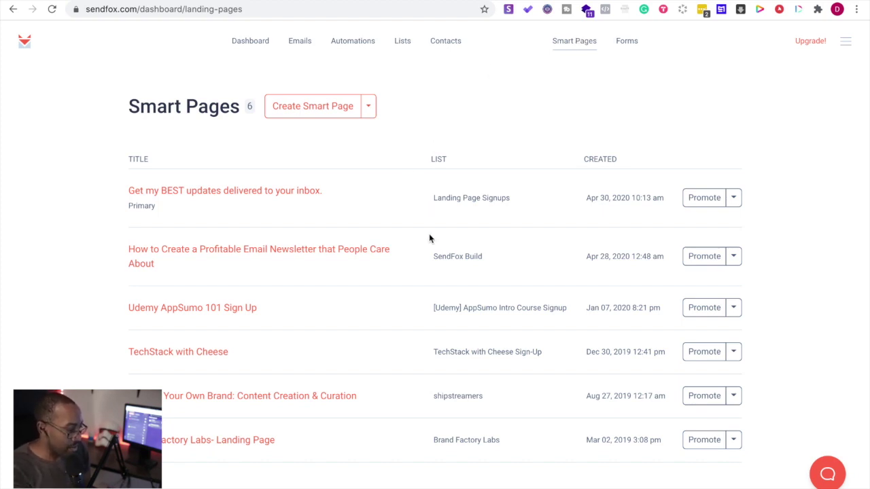
{"action": "scroll", "coordinate": [400, 272], "scroll_direction": "down", "scroll_amount": 1}
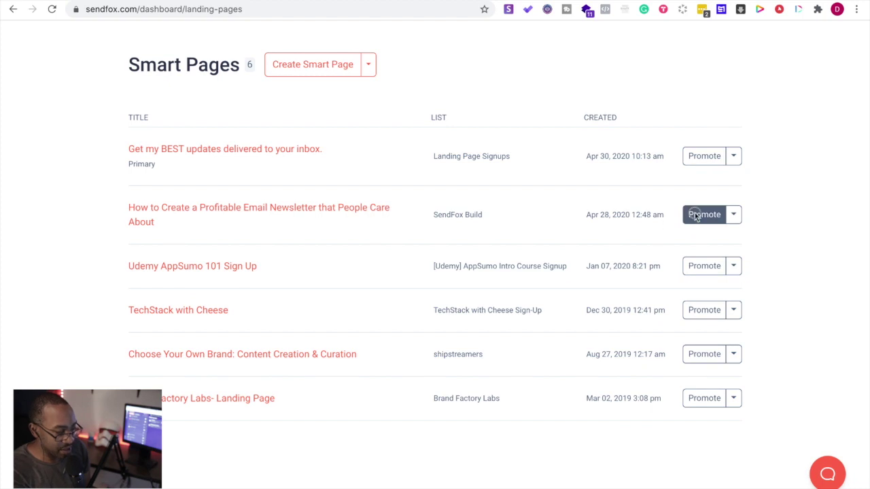
{"action": "left_click", "coordinate": [694, 215]}
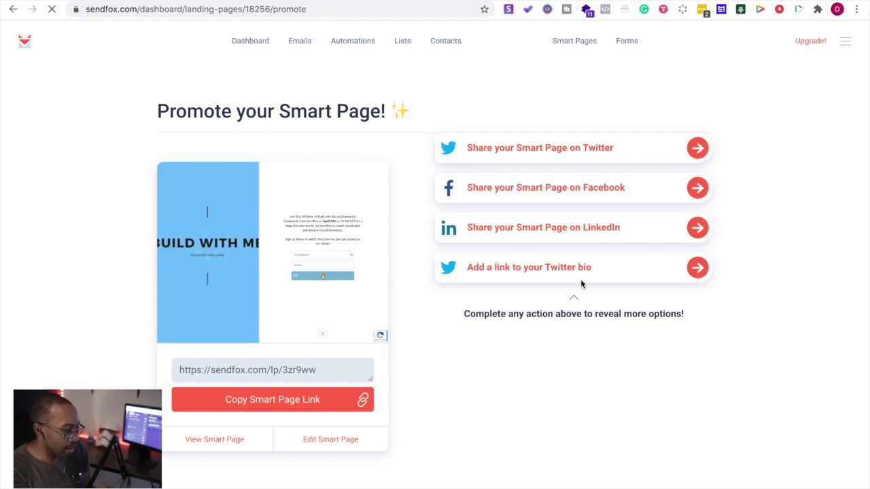
Step: Copy the smart page link and preview the live Build With Me sign-up page in a new tab
{"action": "left_click", "coordinate": [307, 400]}
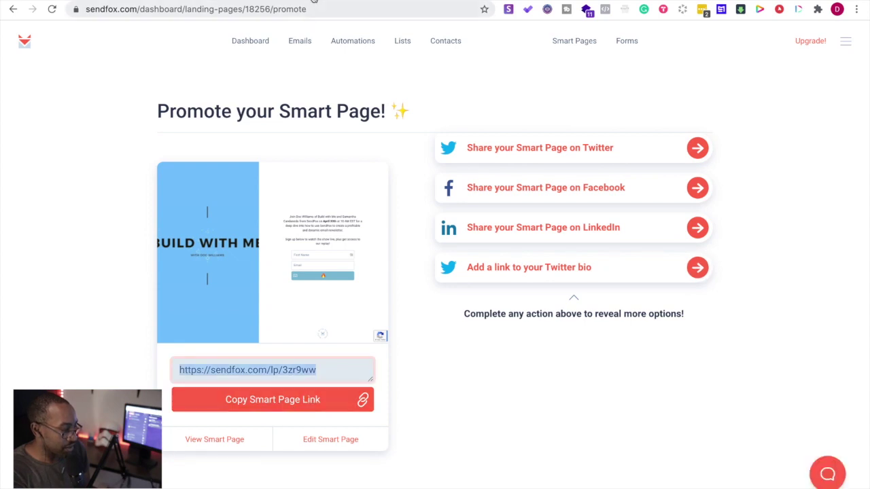
{"action": "key", "text": "ctrl+t"}
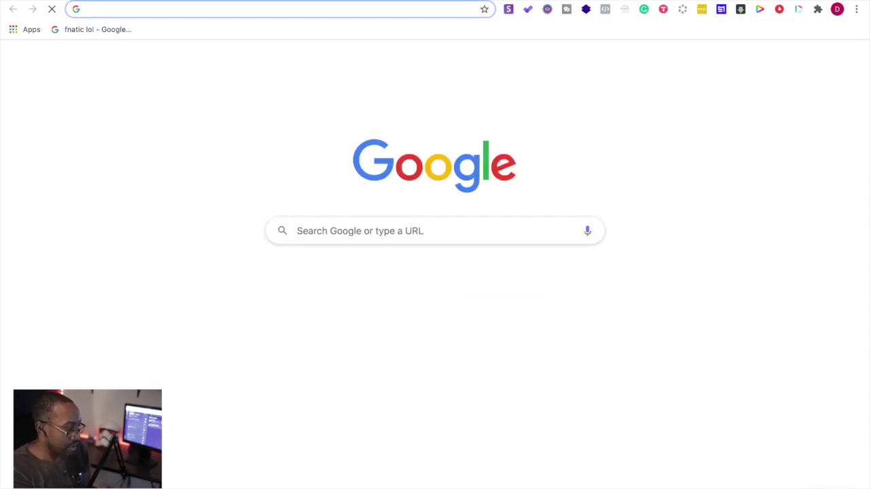
{"action": "key", "text": "ctrl+v"}
{"action": "key", "text": "Return"}
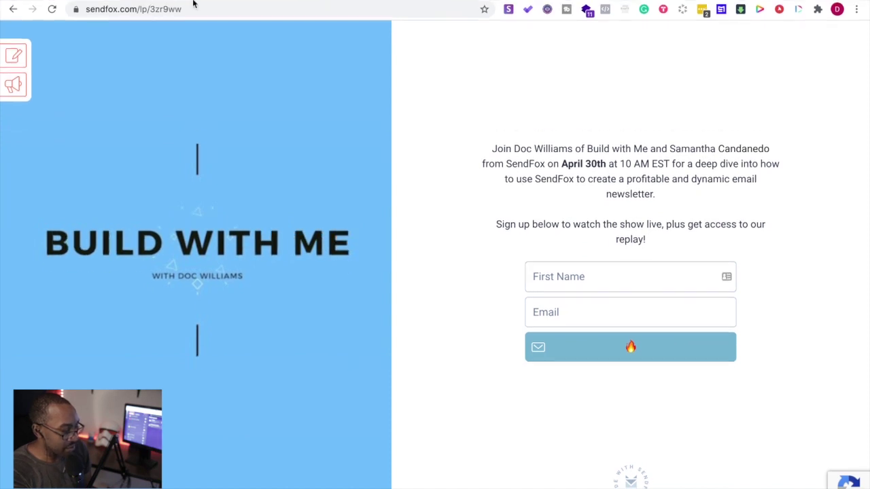
{"action": "key", "text": "ctrl+w"}
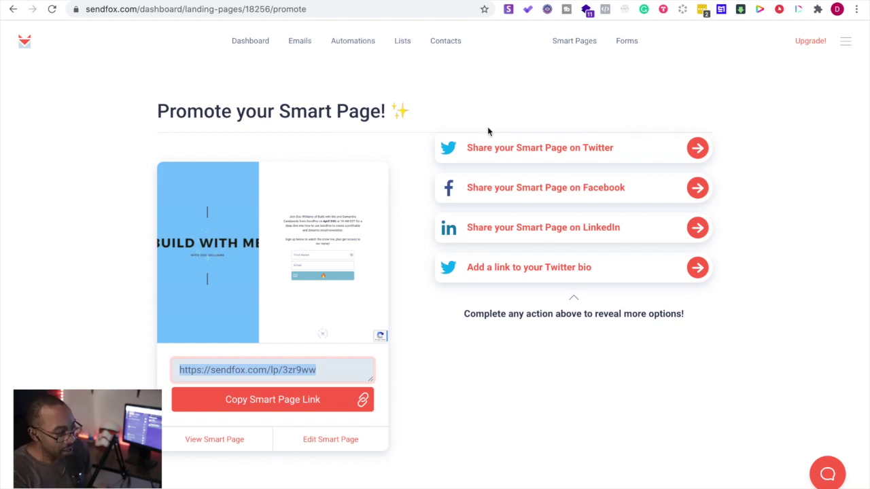
Step: View the Forms page's 3 embeddable sign-up forms, then head back to the Dashboard
{"action": "left_click", "coordinate": [634, 44]}
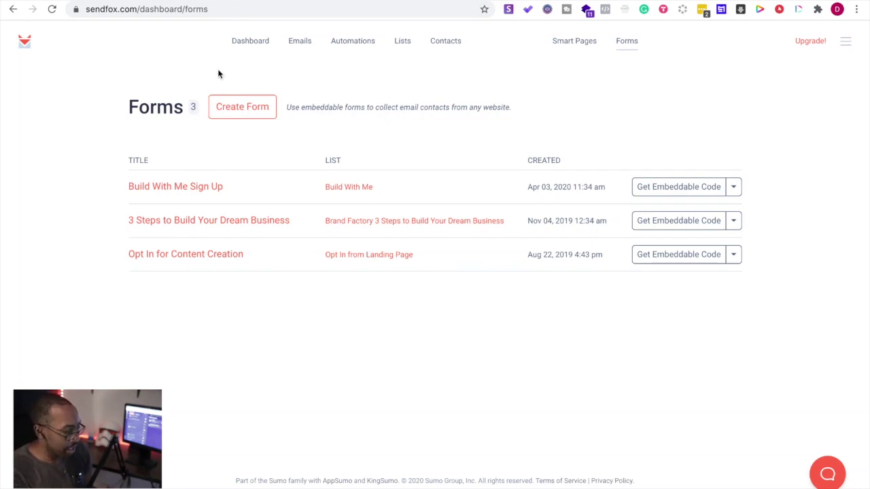
{"action": "left_click", "coordinate": [253, 42]}
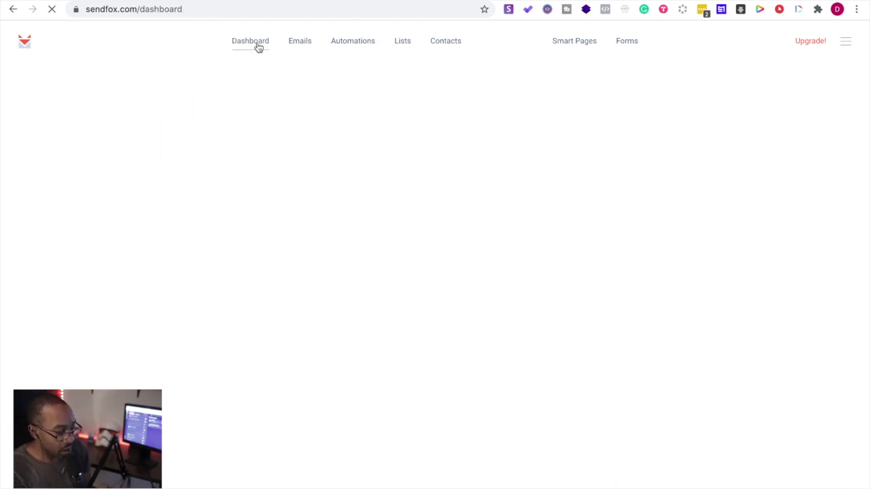